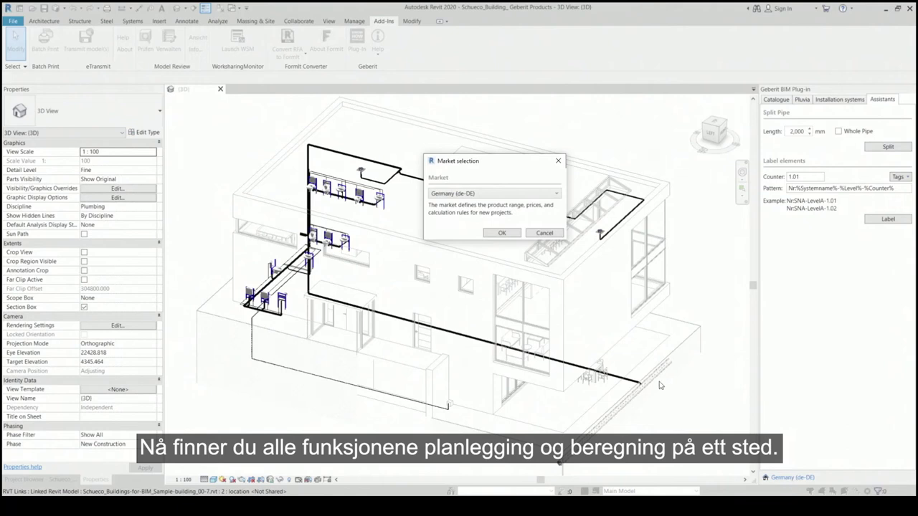
Look through the available markets and confirm Germany (de-DE) as the market.
click(557, 194)
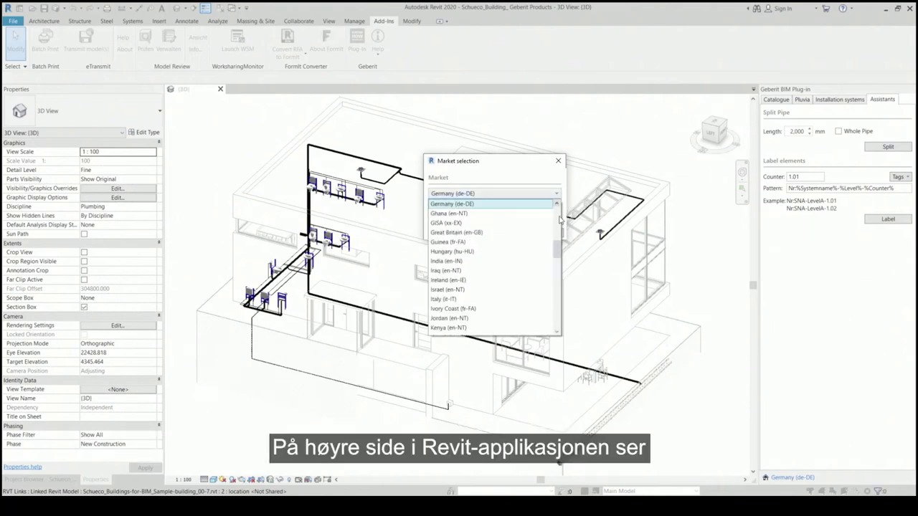
drag(557, 249, 520, 251)
click(498, 183)
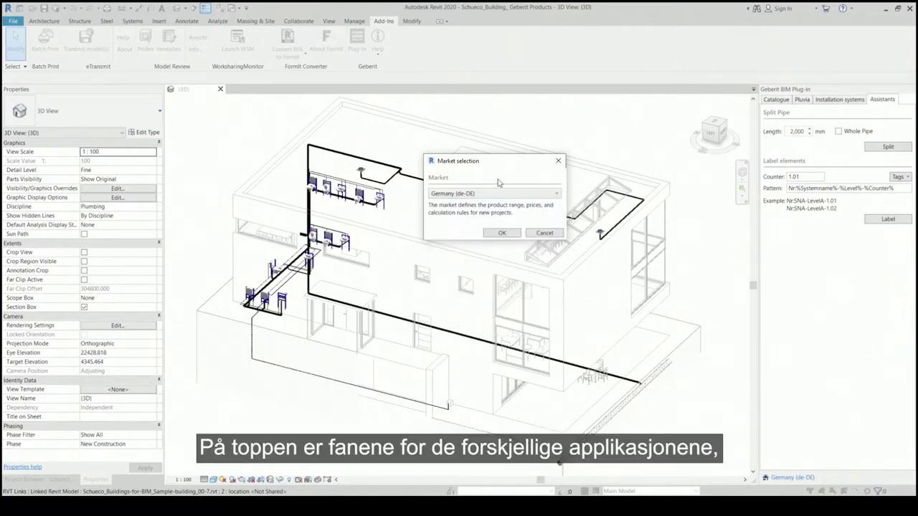
click(502, 234)
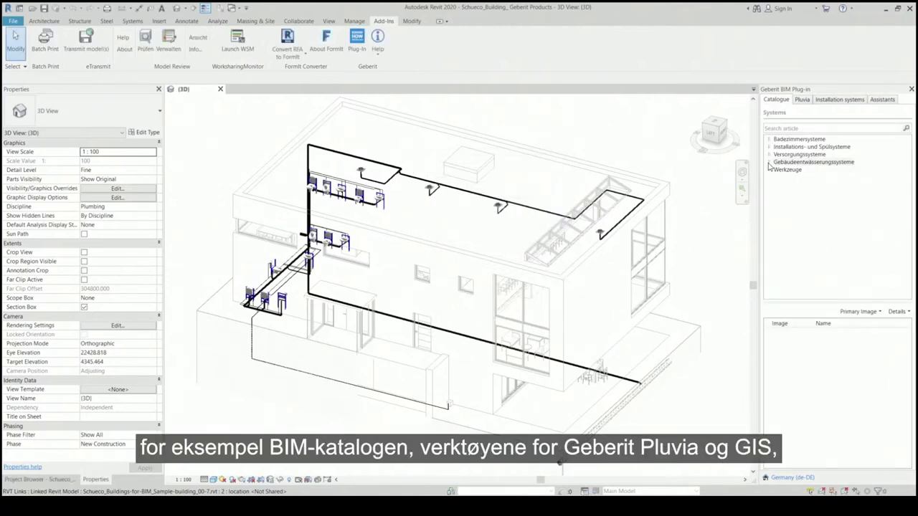
Browse the product catalogue under Gebäudeentwässerungssysteme to the Rohre category of Geberit PE.
click(769, 164)
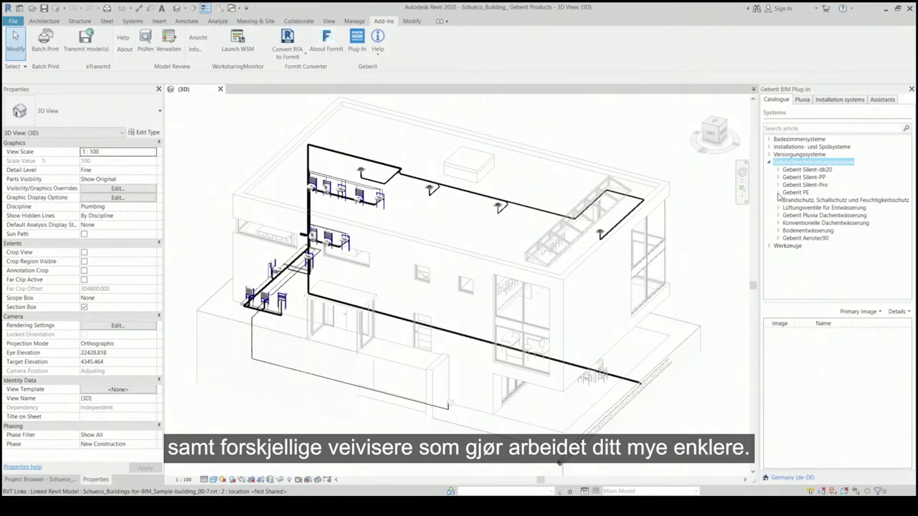
click(778, 193)
click(803, 201)
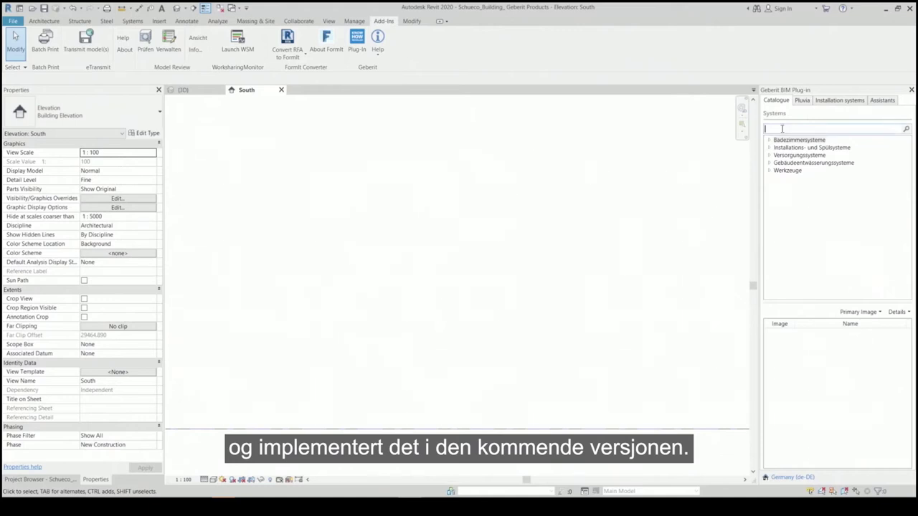
Find article 110.300.00.5 in the catalogue and place the Geberit Kombifix wall-WC element on the Level 1 line in the South elevation.
text(110.300.00.5)
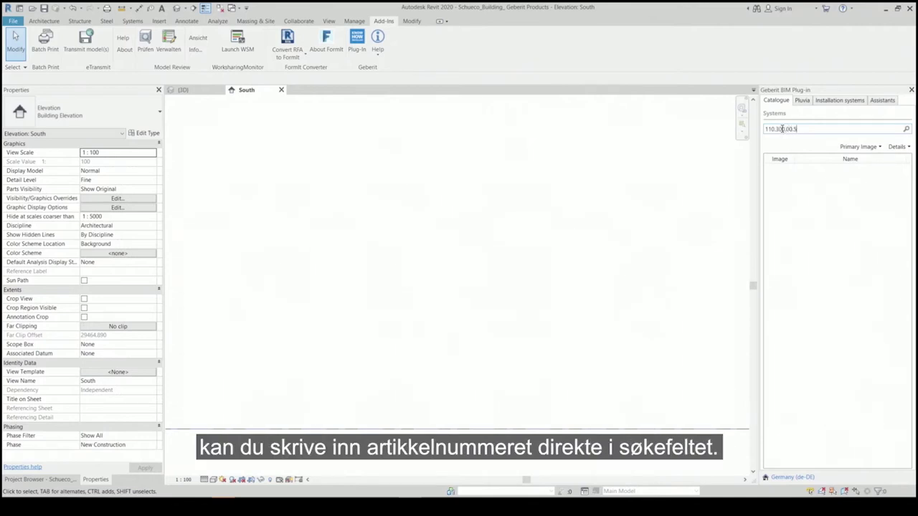
click(906, 129)
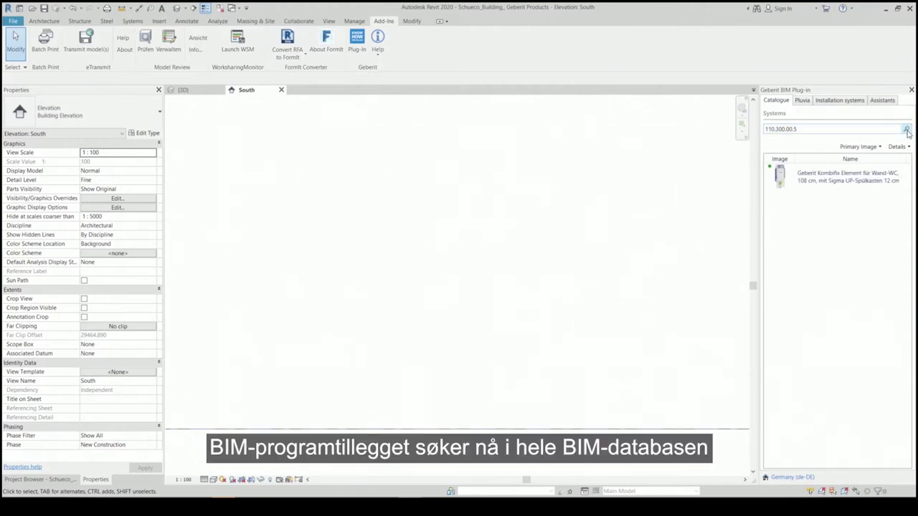
double_click(813, 182)
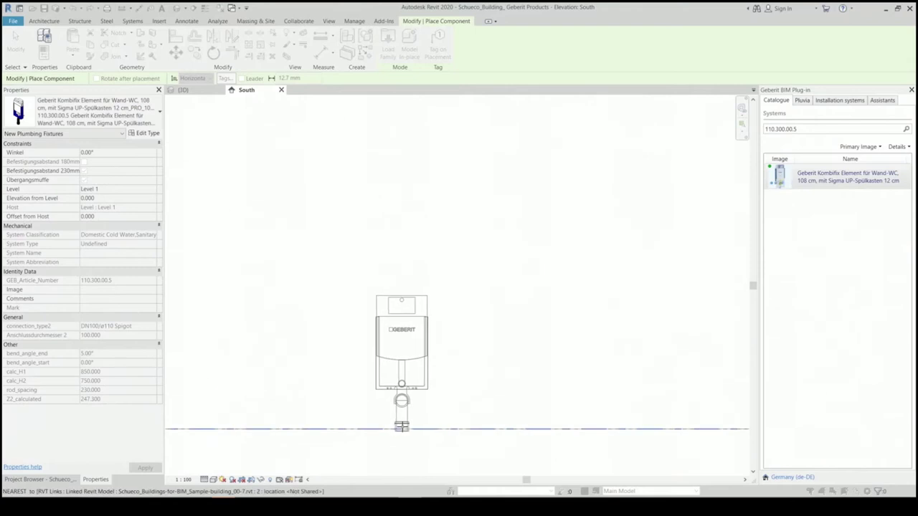
click(402, 427)
key(Escape)
key(Escape)
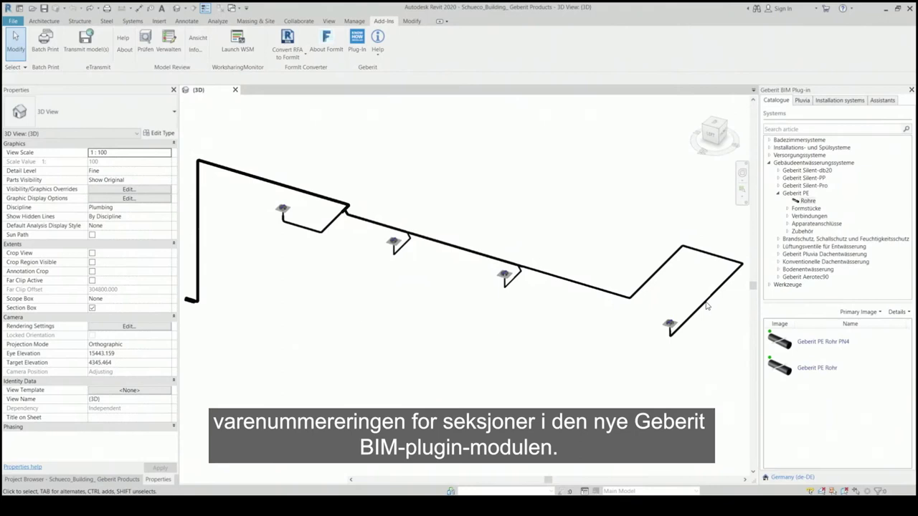
Label the roof drainage network from its 70 mm end pipe using counter 1.01 and pattern Nr:%Pluvia%-%Level%-%Counter%, and check that pipe's Mark.
click(706, 303)
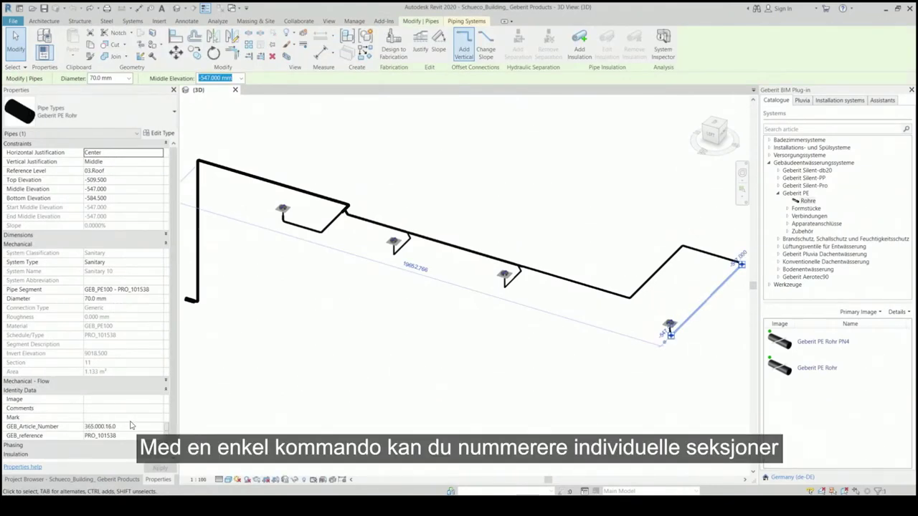
click(878, 102)
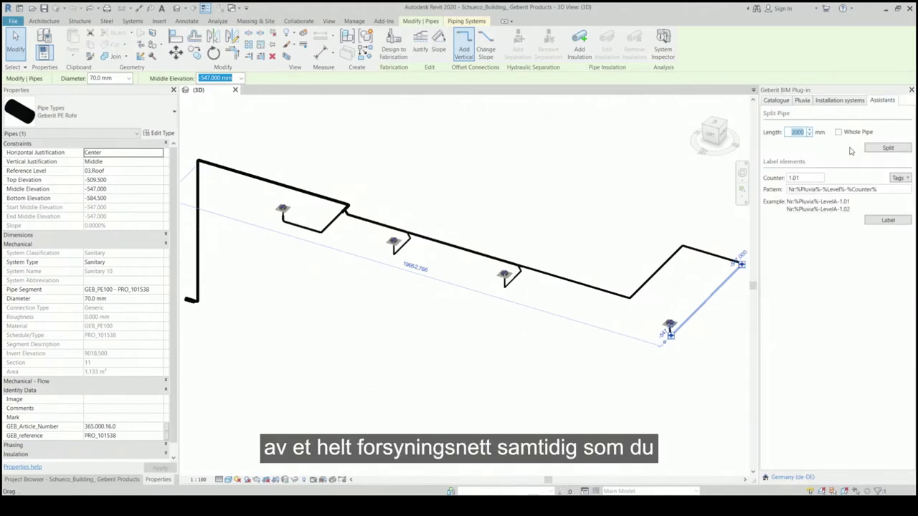
click(886, 221)
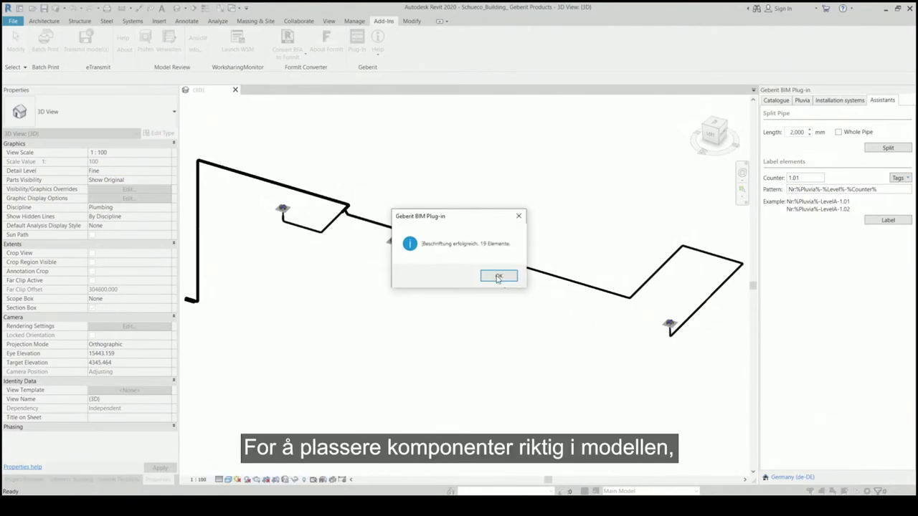
click(498, 278)
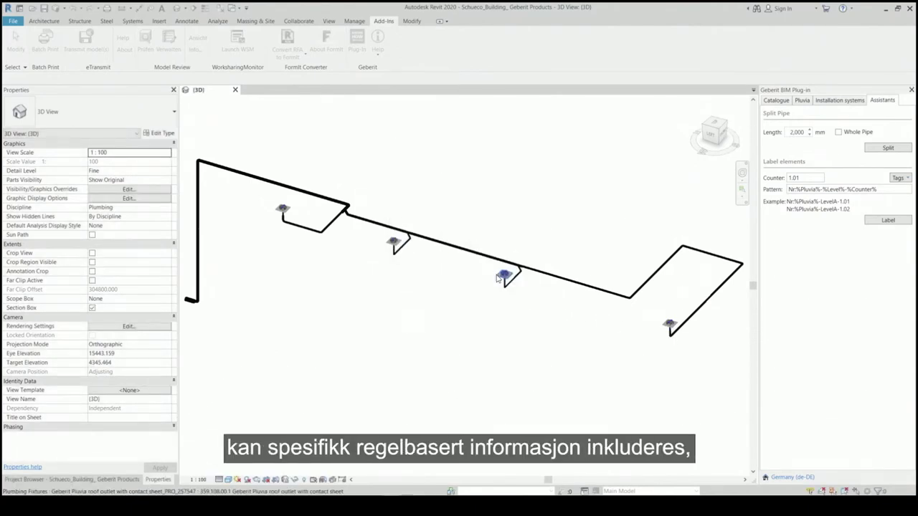
click(706, 307)
key(Escape)
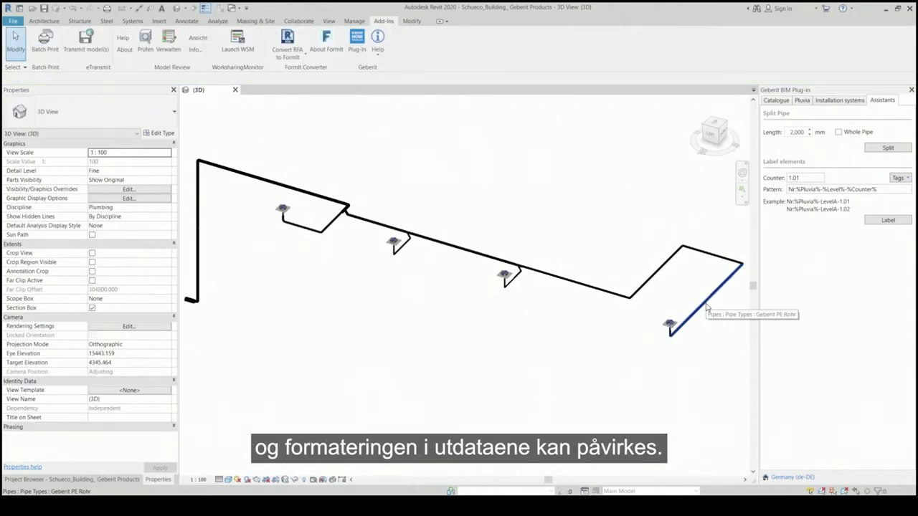
click(706, 308)
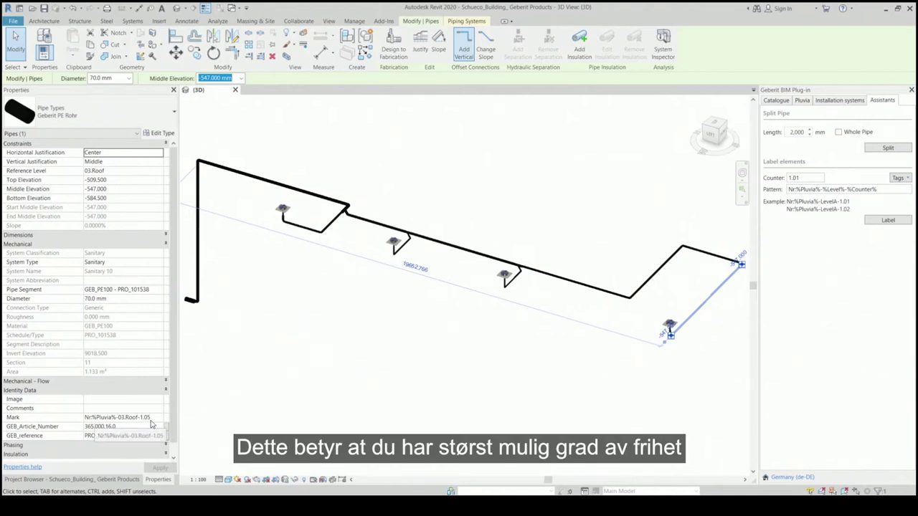
click(719, 257)
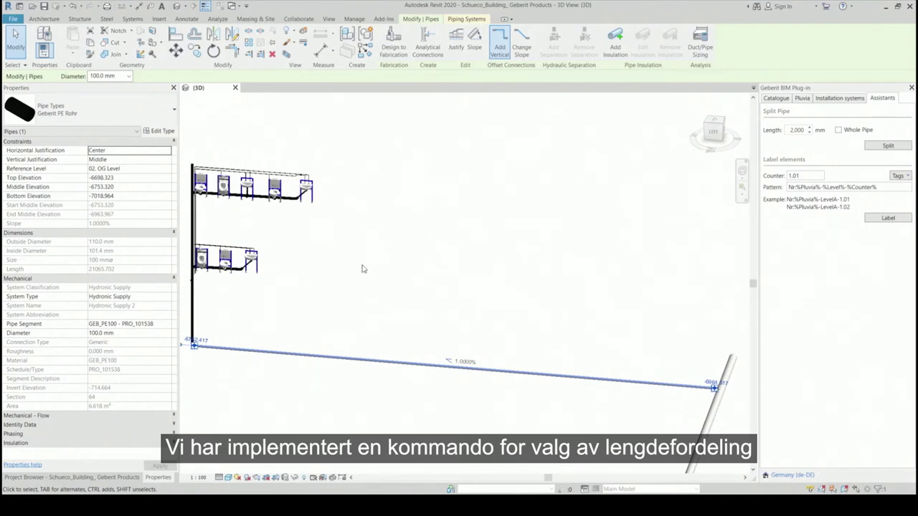
Split the whole sloped 100 mm ground pipe into 5,000 mm lengths, starting from the end at the vertical stack.
double_click(792, 131)
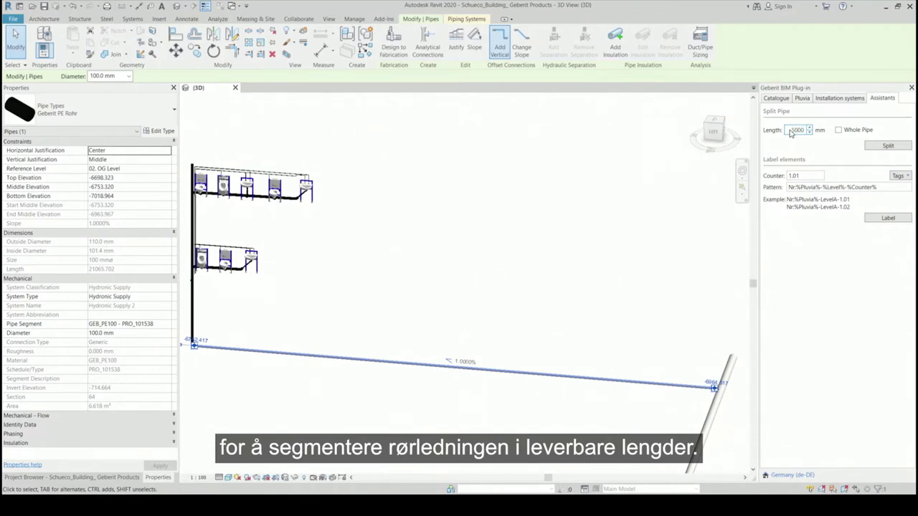
click(876, 147)
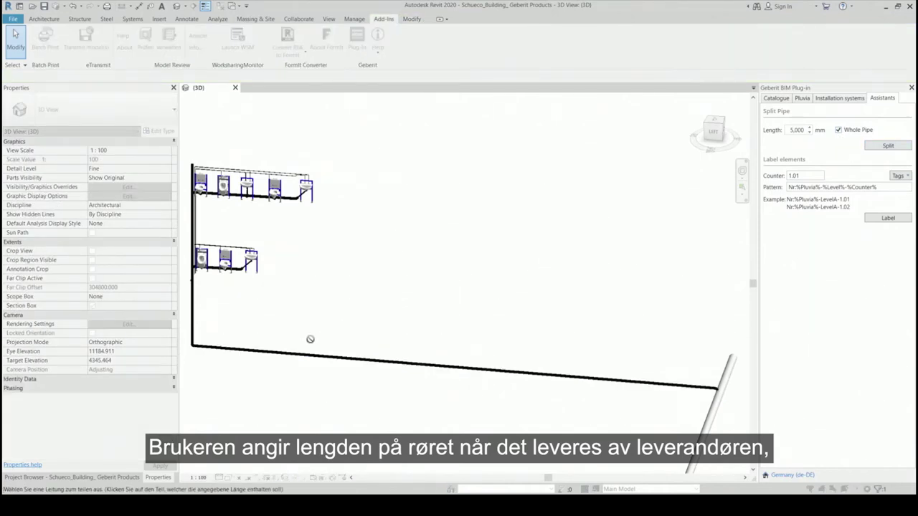
click(226, 350)
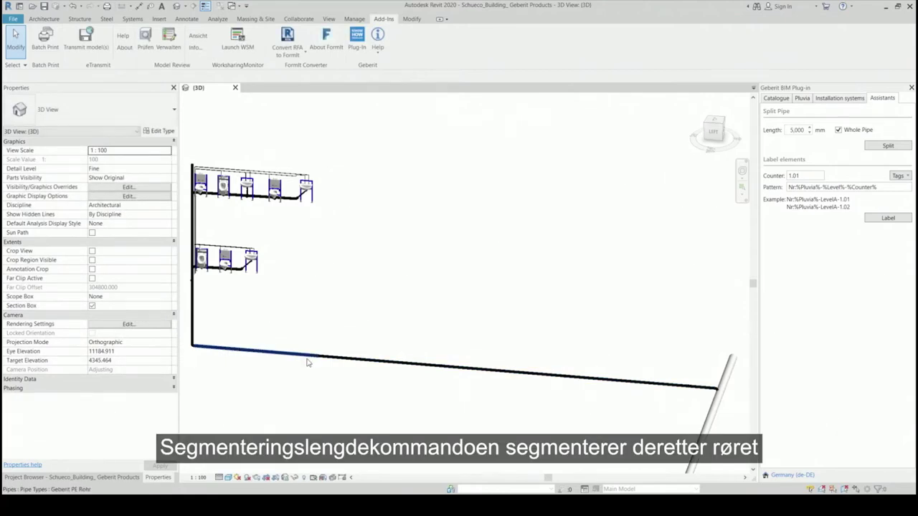
Examine the first two segments of the split pipe and the coupling between them, following the run towards its far end.
click(258, 356)
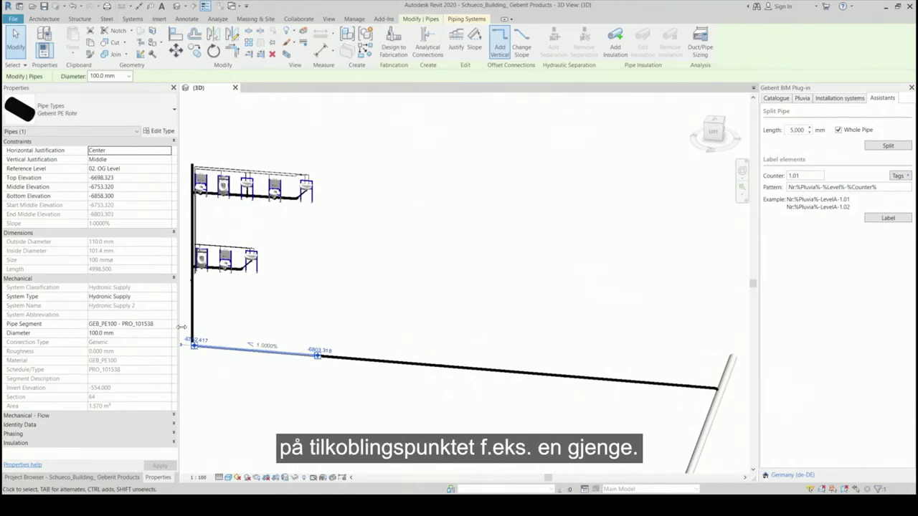
scroll(319, 352, up, 5)
scroll(323, 351, up, 3)
click(330, 383)
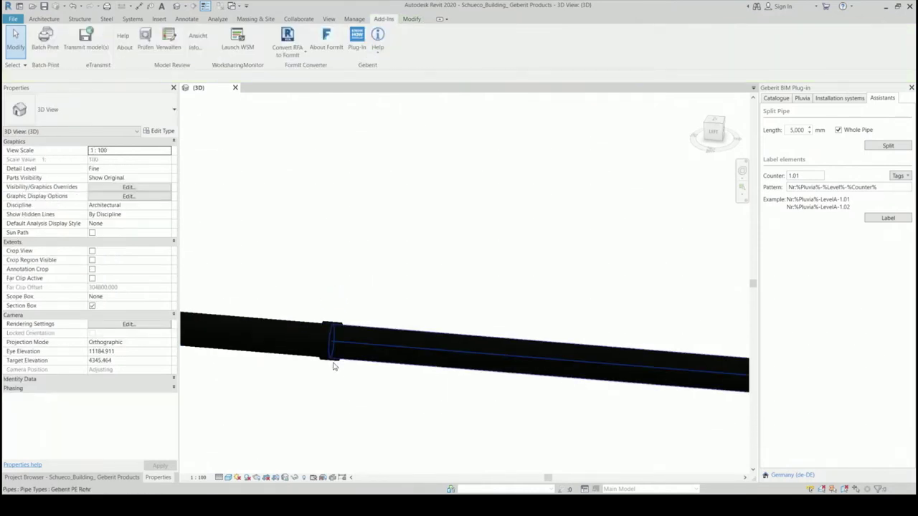
click(330, 362)
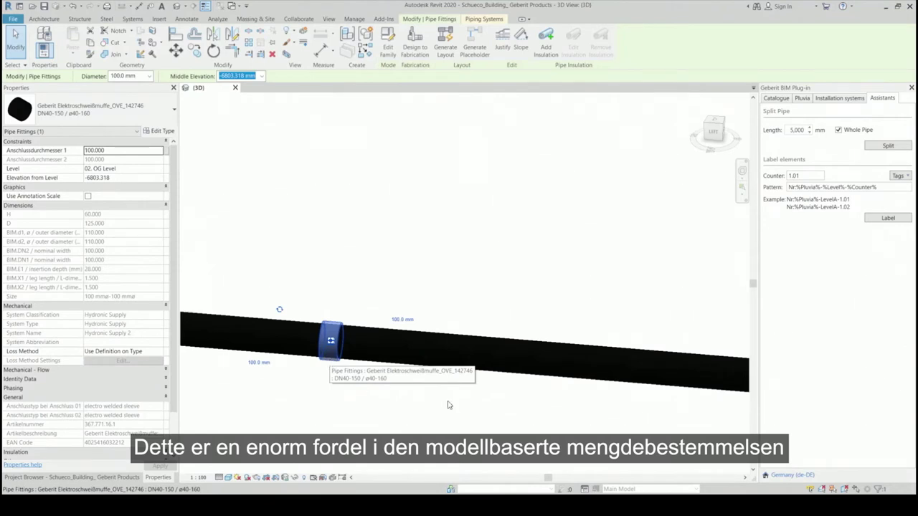
scroll(459, 358, down, 3)
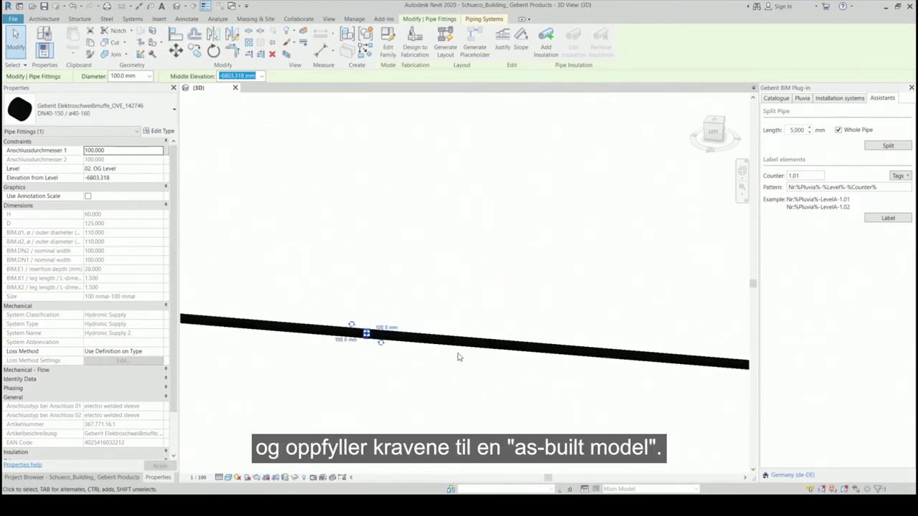
click(634, 366)
middle_drag(600, 391, 383, 344)
middle_drag(615, 388, 387, 344)
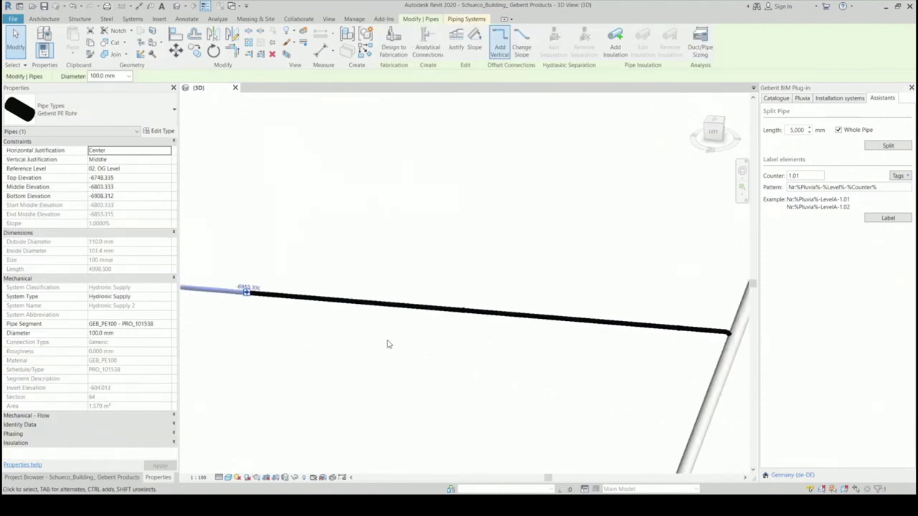
scroll(387, 344, down, 1)
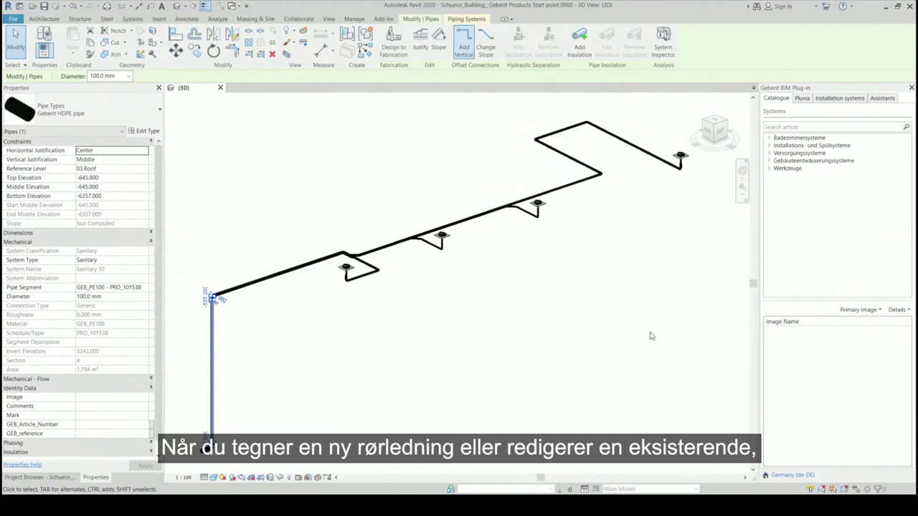
Map the catalogue product Geberit PE Rohr from the Geberit PE pipes to the Geberit HDPE pipe type.
click(769, 161)
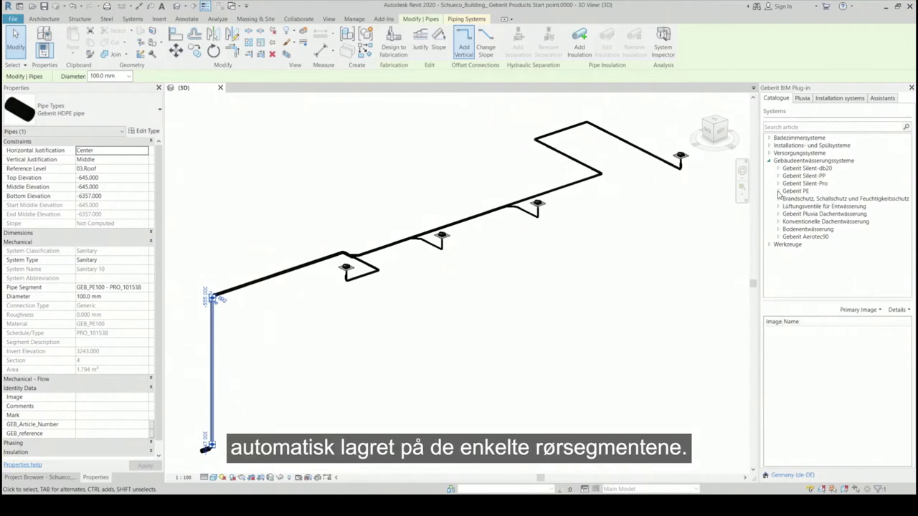
click(778, 191)
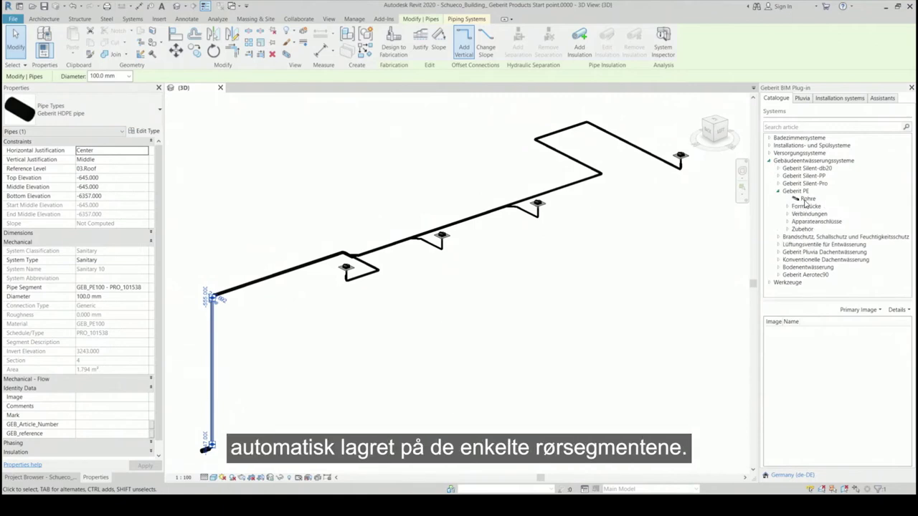
click(804, 201)
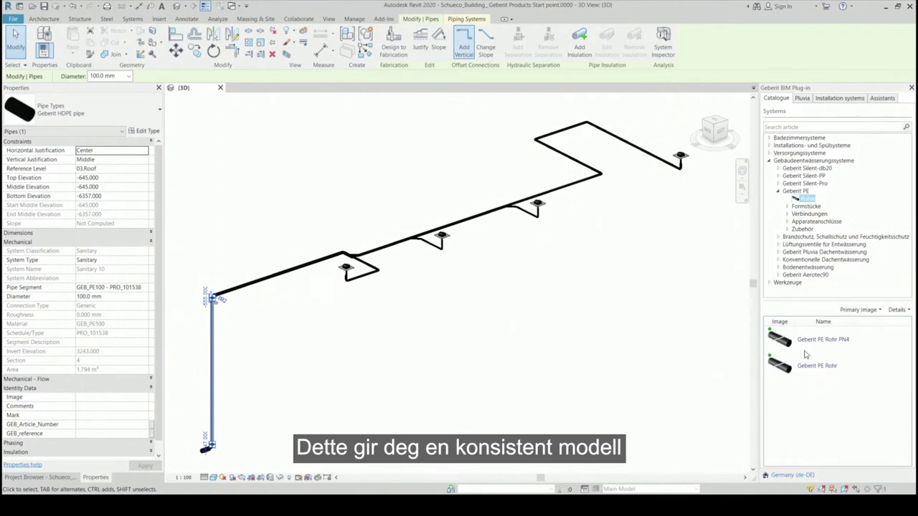
click(822, 373)
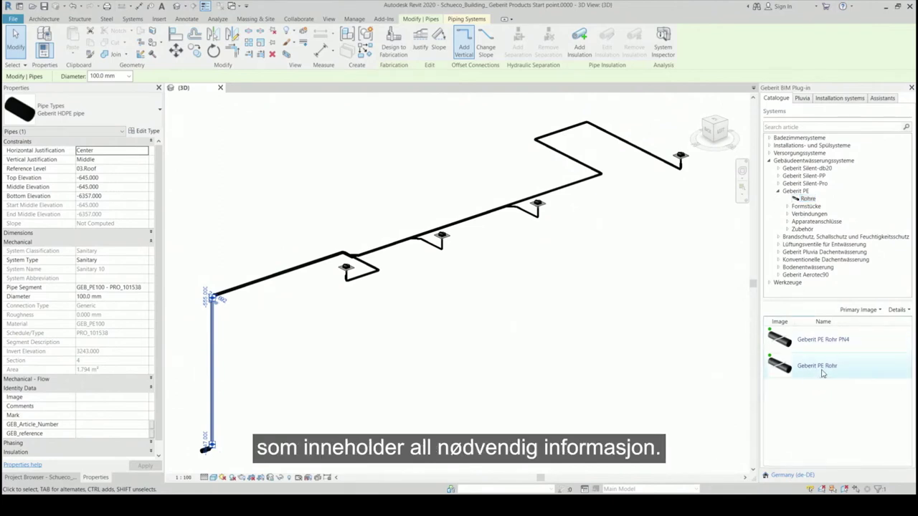
right_click(822, 373)
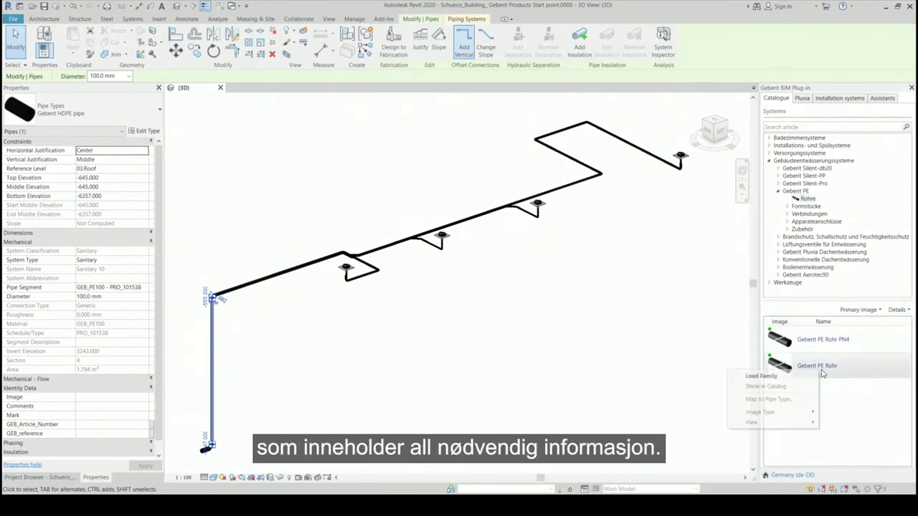
click(771, 399)
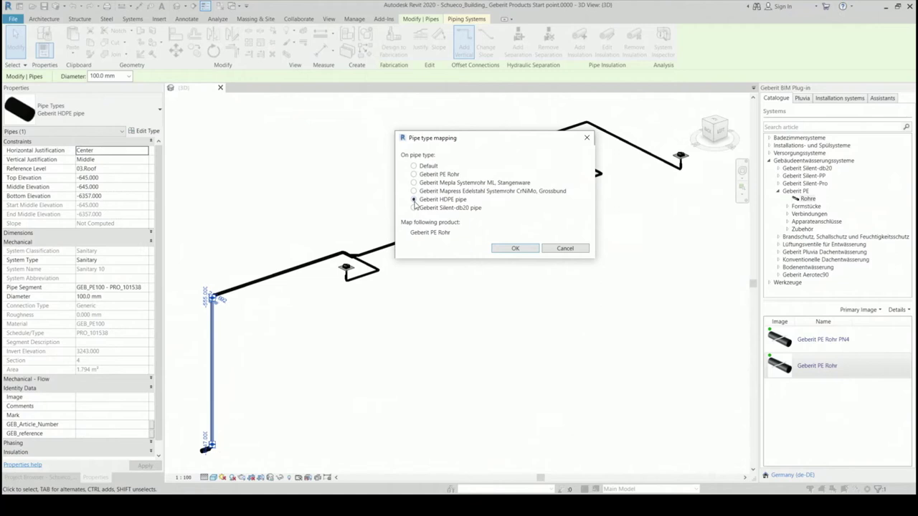
click(513, 248)
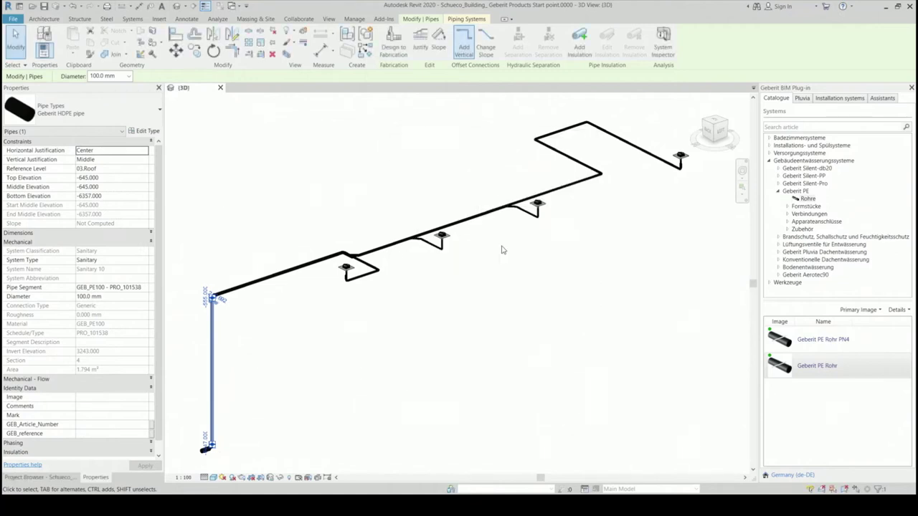